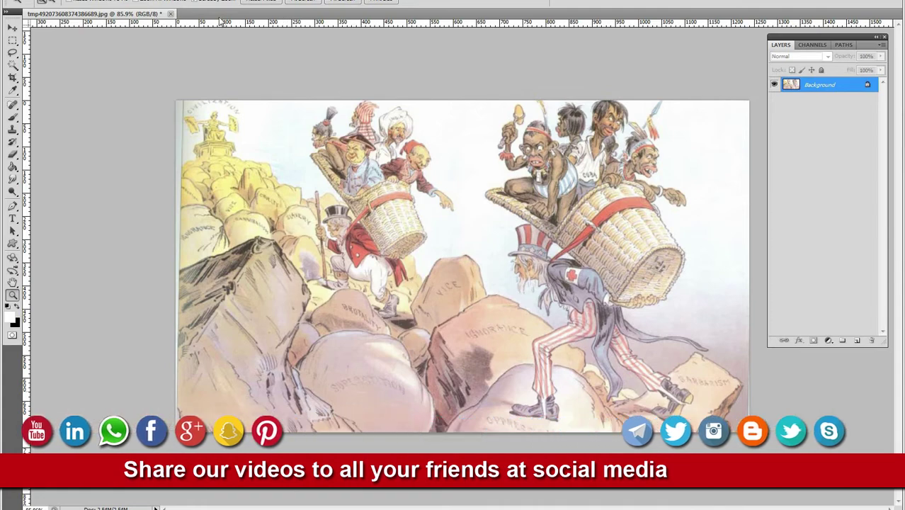
- Show the Actions panel and look through the Default Actions set, leaving it expanded
{"action": "left_click", "coordinate": [260, 2]}
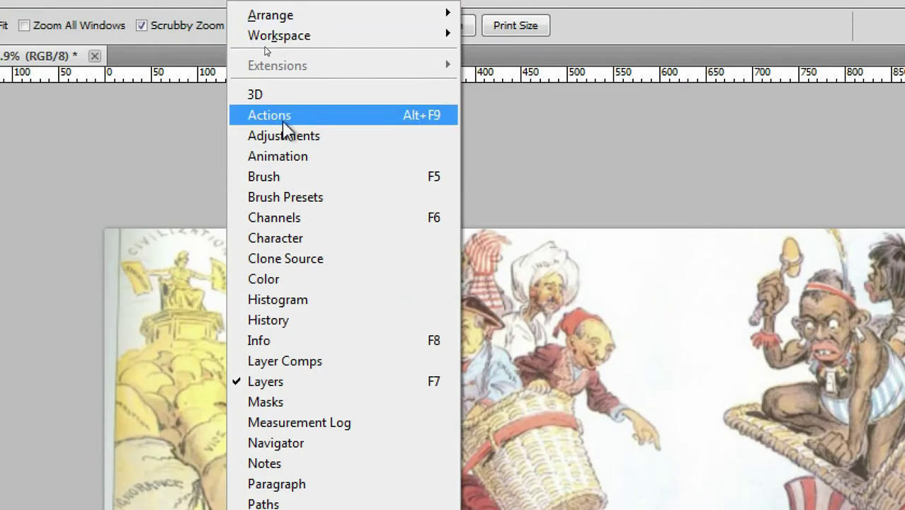
{"action": "left_click", "coordinate": [282, 122]}
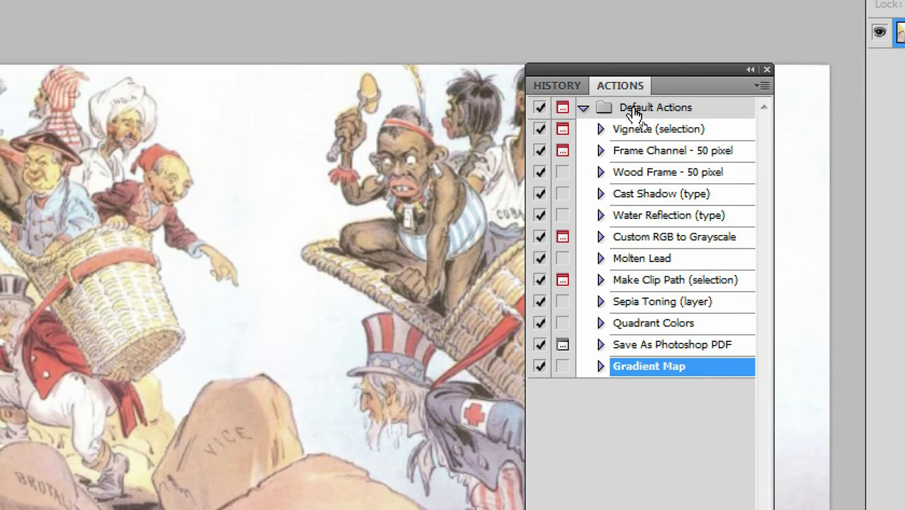
{"action": "left_click", "coordinate": [583, 107]}
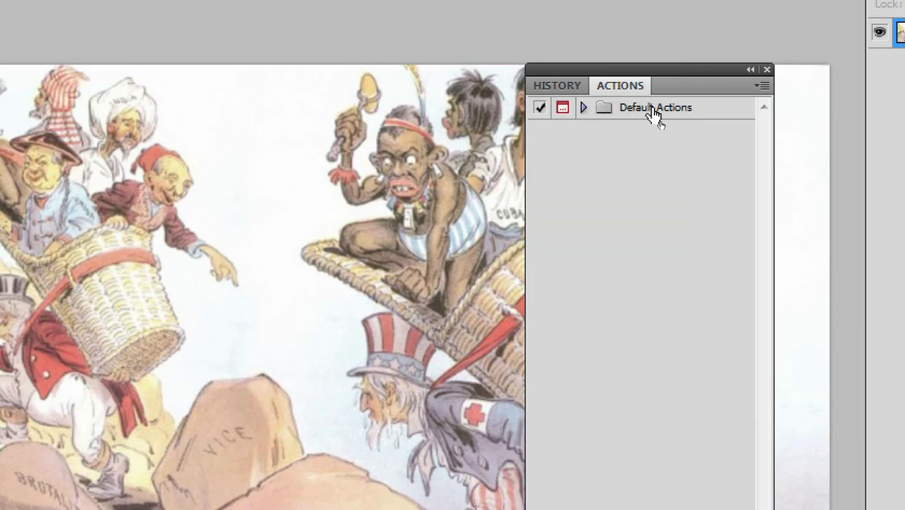
{"action": "left_click", "coordinate": [583, 108]}
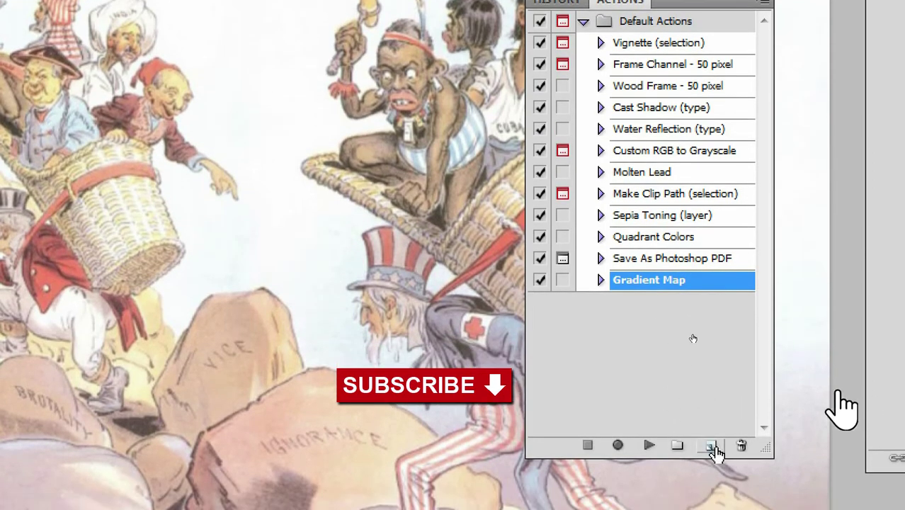
- Create a new action named Sketch in the Default Actions set and start recording it
{"action": "left_click", "coordinate": [711, 446]}
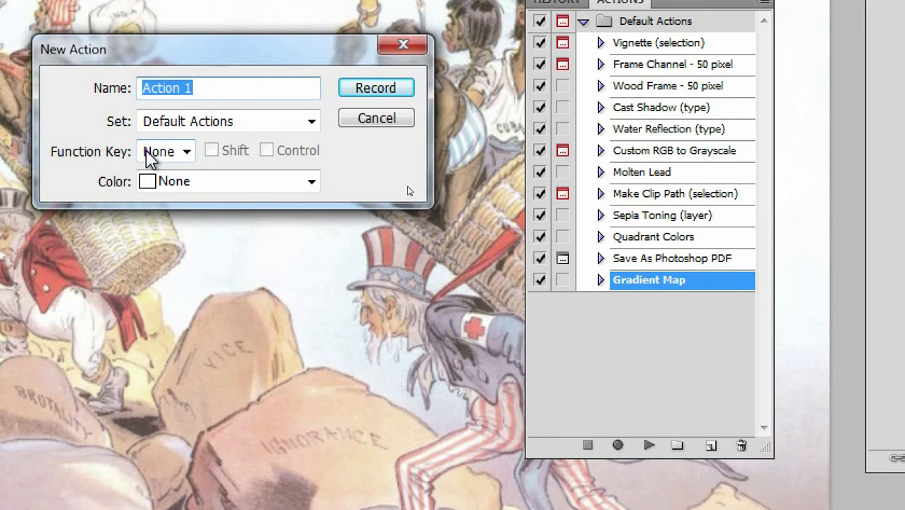
{"action": "type", "text": "Ske"}
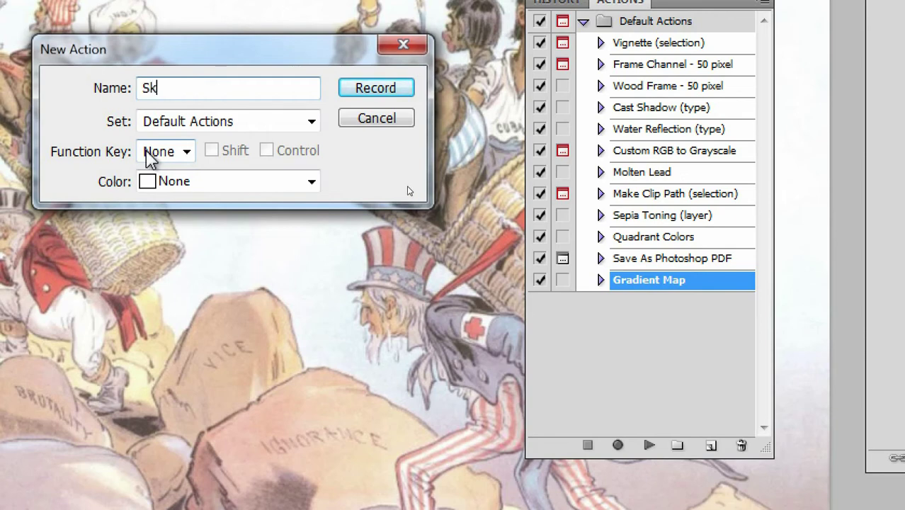
{"action": "type", "text": "tch"}
{"action": "left_click", "coordinate": [398, 89]}
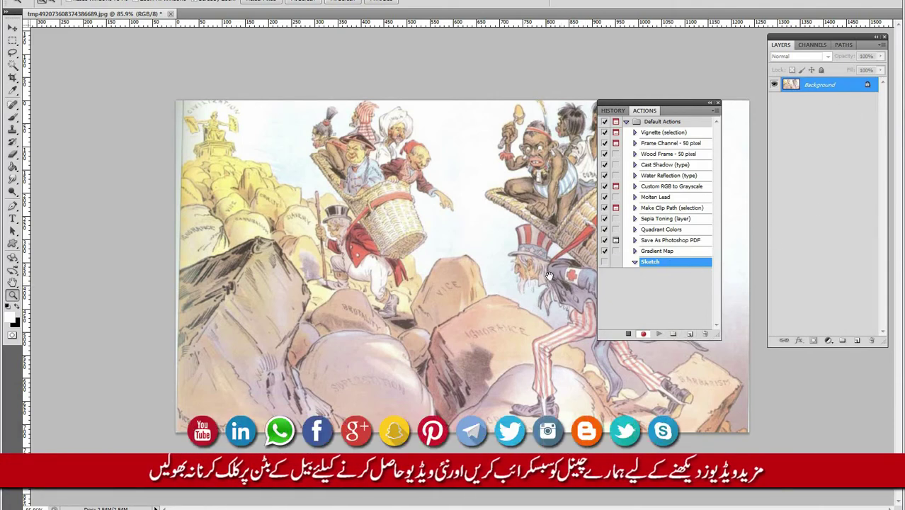
- Duplicate the Background layer as a new layer via copy
{"action": "key", "text": "space"}
{"action": "left_click", "coordinate": [809, 168]}
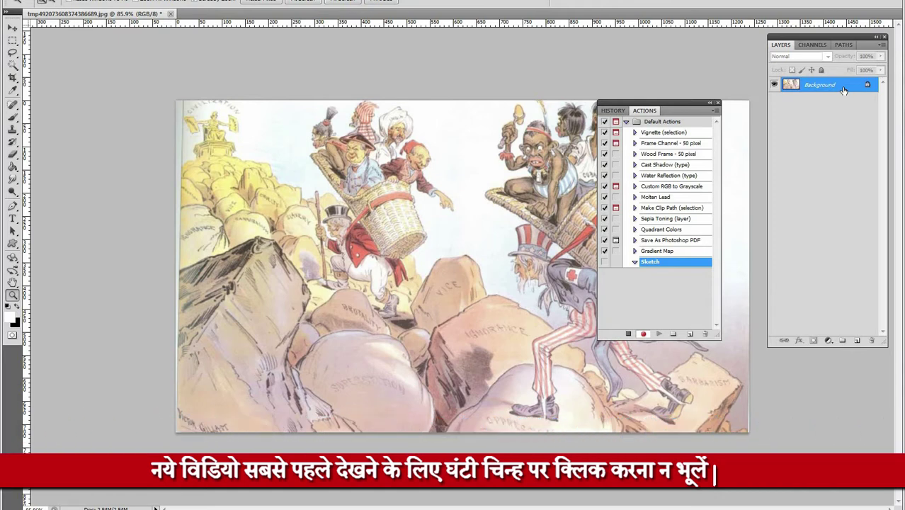
{"action": "key", "text": "ctrl"}
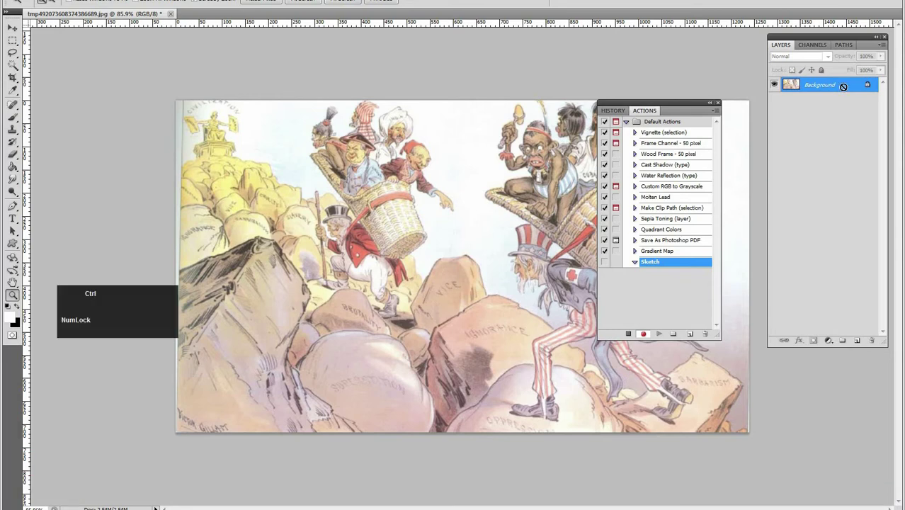
{"action": "key", "text": "ctrl+j"}
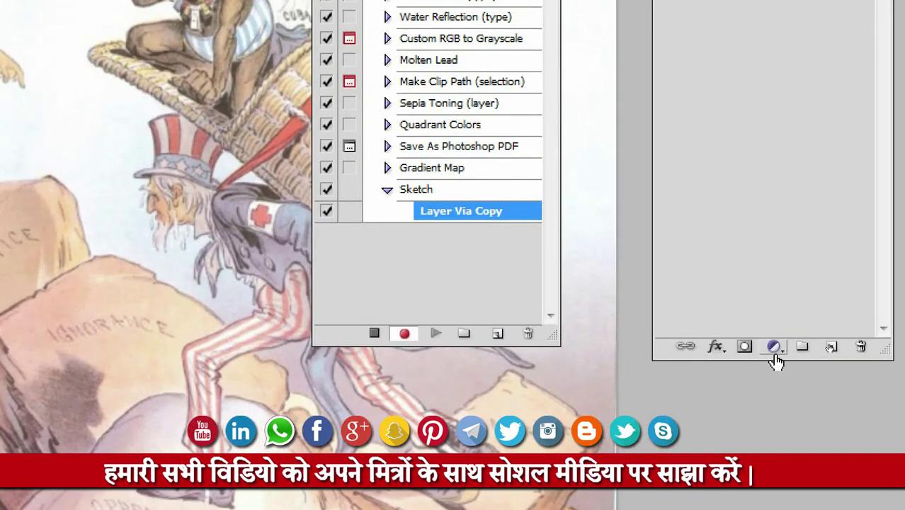
- Add a Hue/Saturation adjustment layer above the copied layer with Saturation set to -100
{"action": "left_click", "coordinate": [774, 347]}
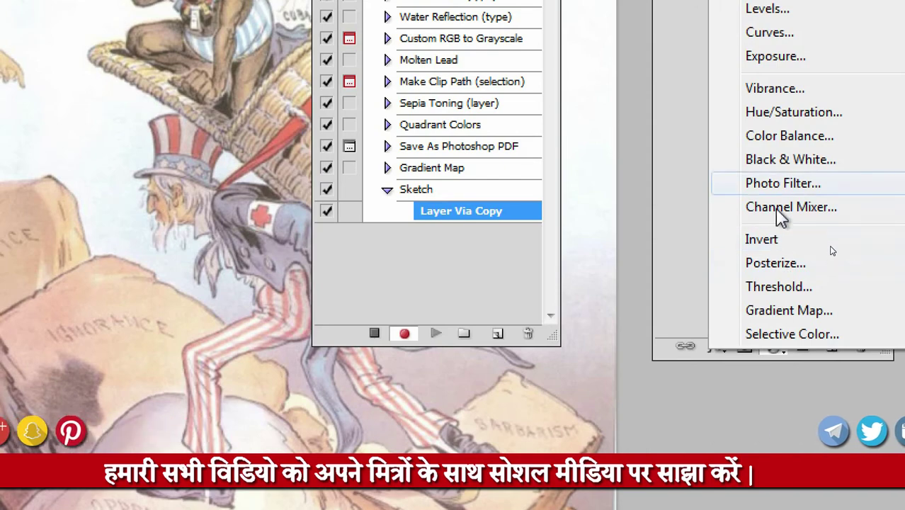
{"action": "left_click", "coordinate": [790, 116]}
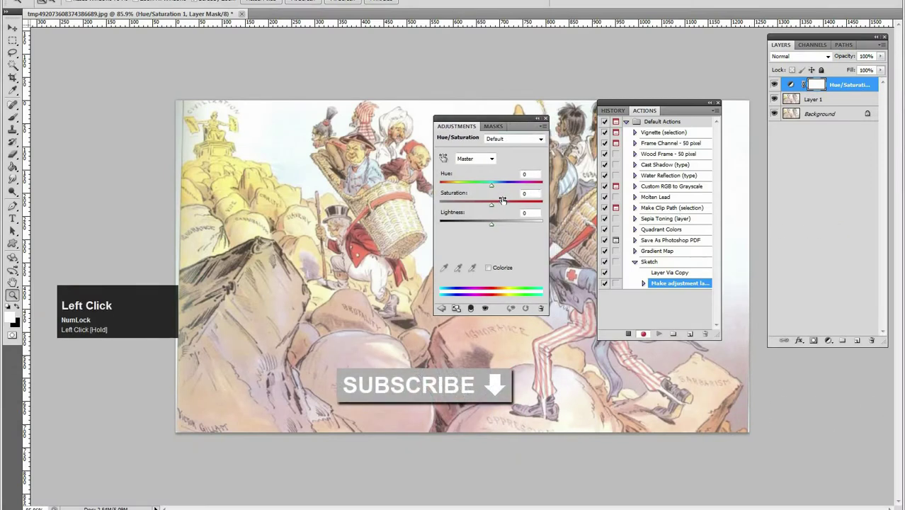
{"action": "left_click_drag", "start_coordinate": [493, 210], "coordinate": [432, 204]}
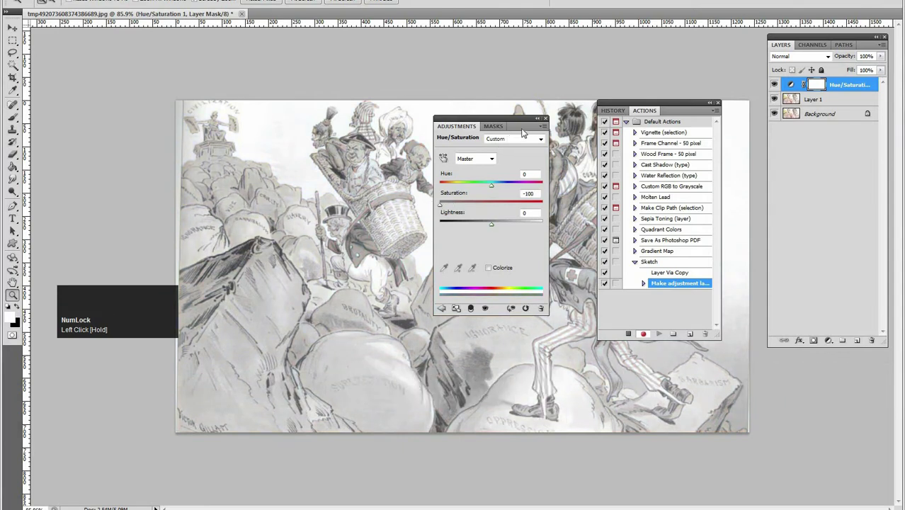
{"action": "left_click", "coordinate": [544, 120]}
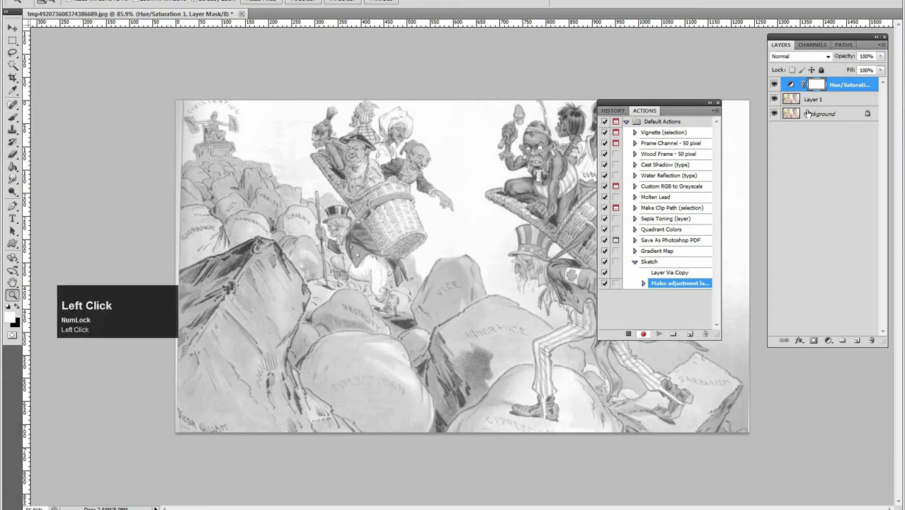
- Set the blend mode of Layer 1 to Color Dodge and invert its colors
{"action": "left_click", "coordinate": [830, 104]}
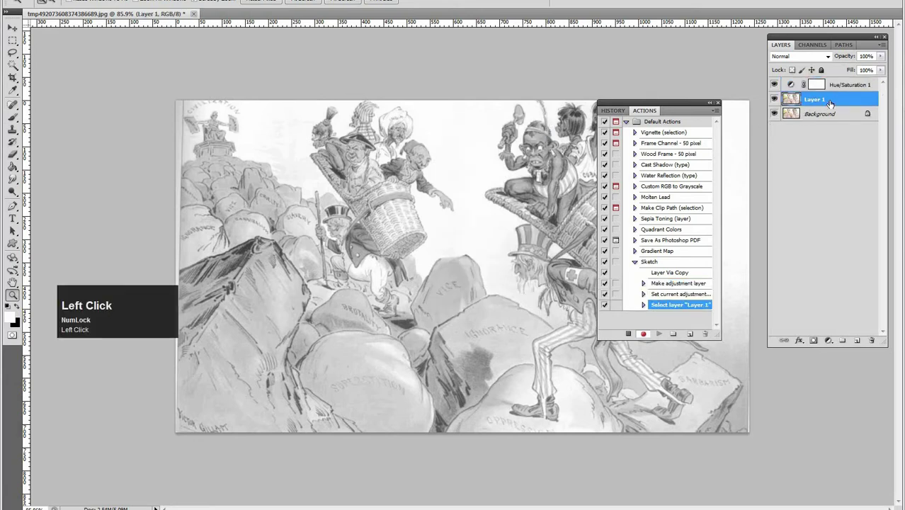
{"action": "left_click", "coordinate": [811, 61]}
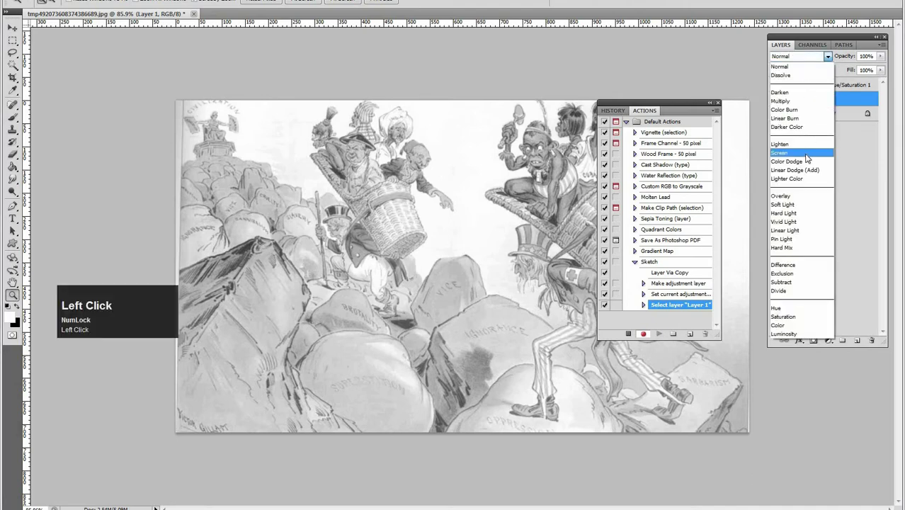
{"action": "key", "text": "ctrl"}
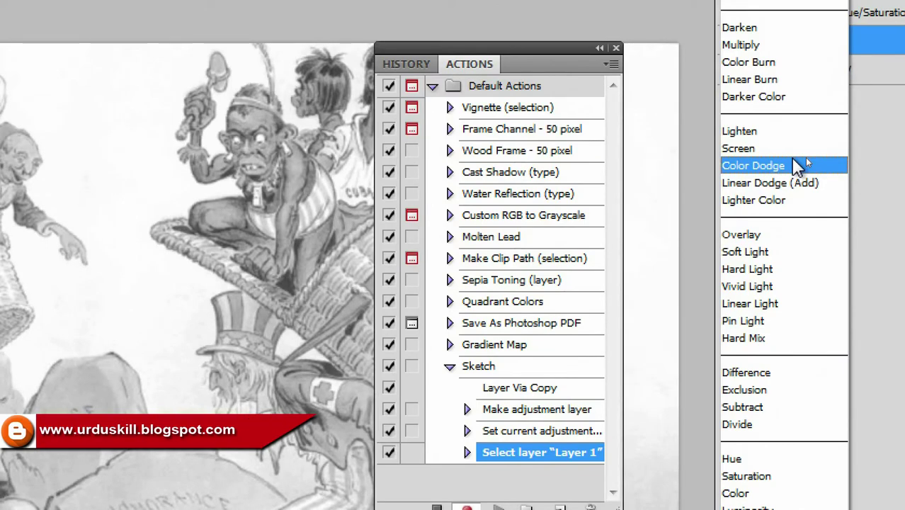
{"action": "left_click", "coordinate": [798, 165]}
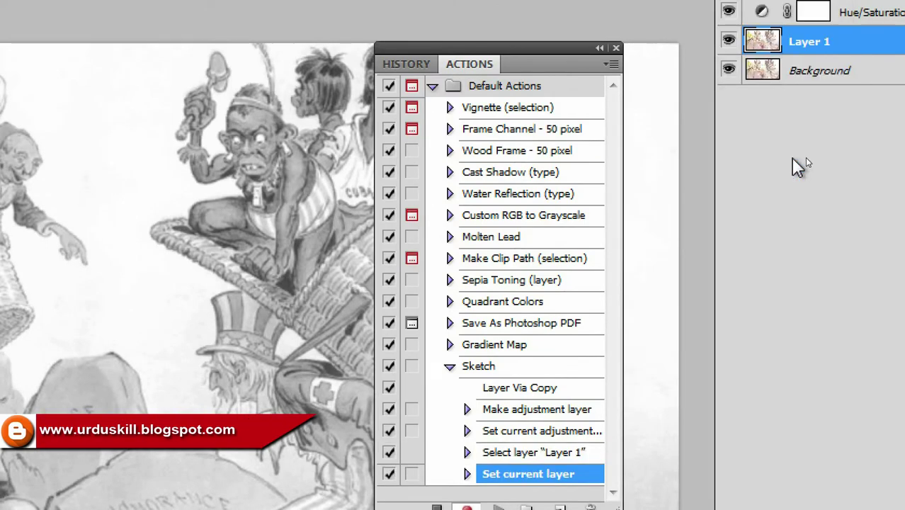
{"action": "key", "text": "ctrl+4"}
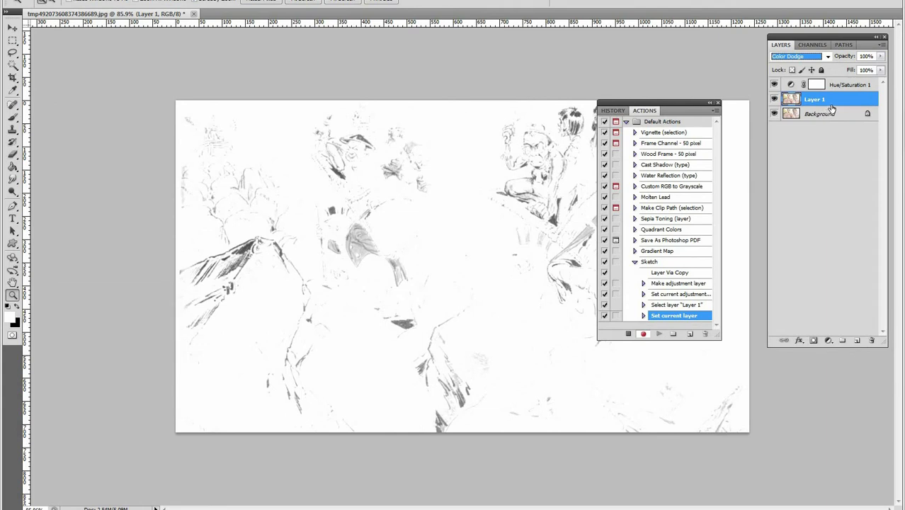
{"action": "key", "text": "ctrl"}
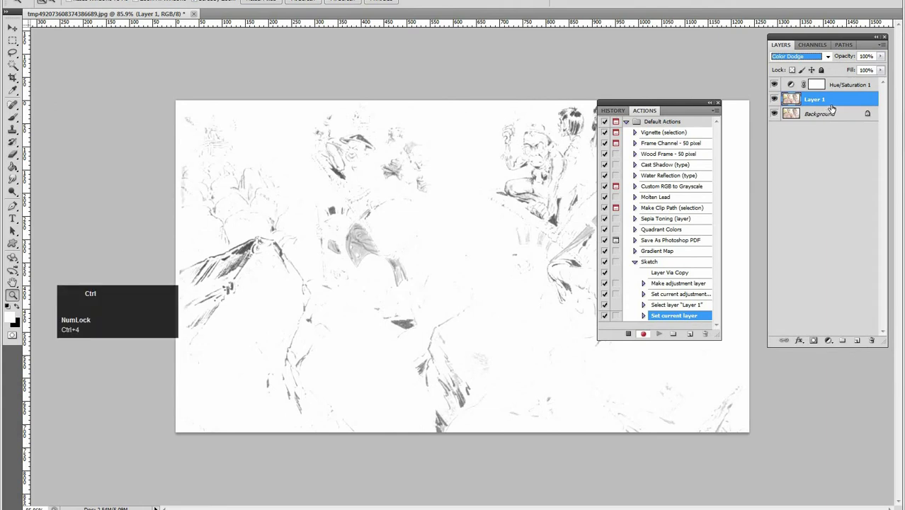
{"action": "key", "text": "ctrl+i"}
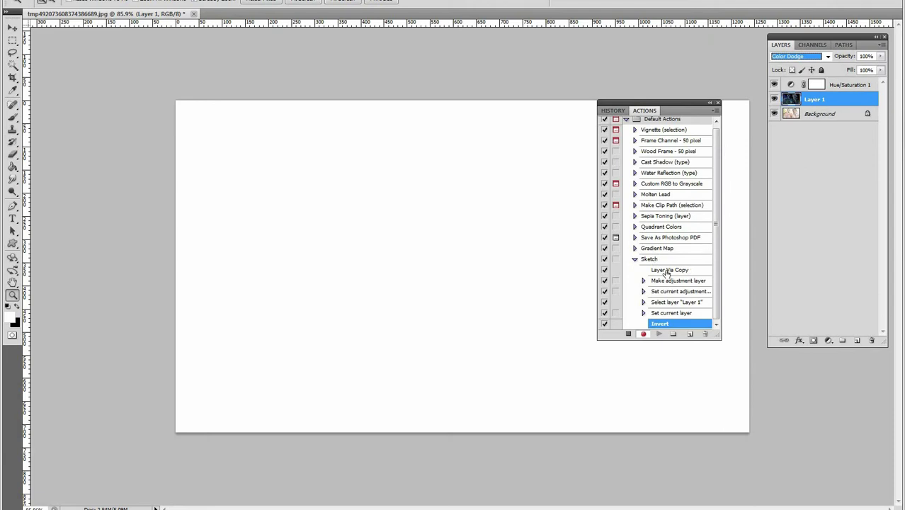
- Apply a Gaussian Blur to the inverted Layer 1, fine-tuning the radius against the image preview
{"action": "left_click", "coordinate": [716, 226]}
{"action": "left_click", "coordinate": [836, 104]}
{"action": "left_click", "coordinate": [152, 1]}
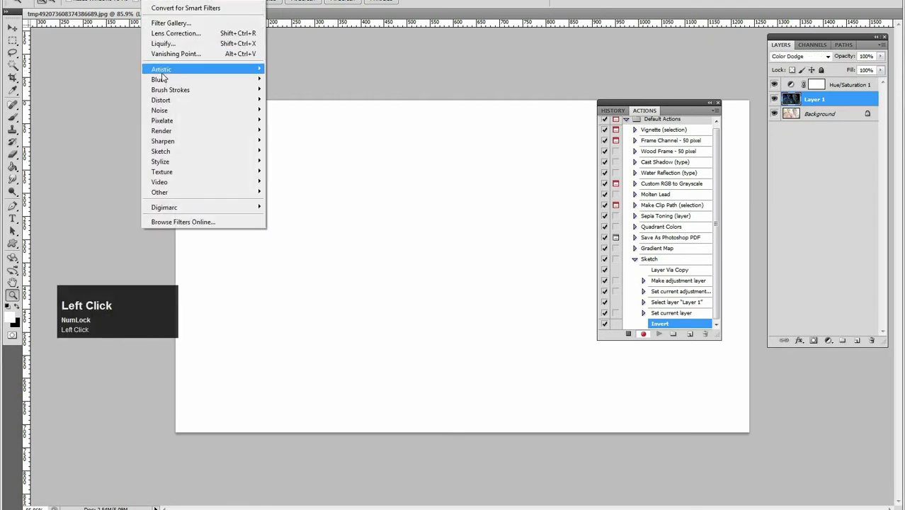
{"action": "mouse_move", "coordinate": [241, 80]}
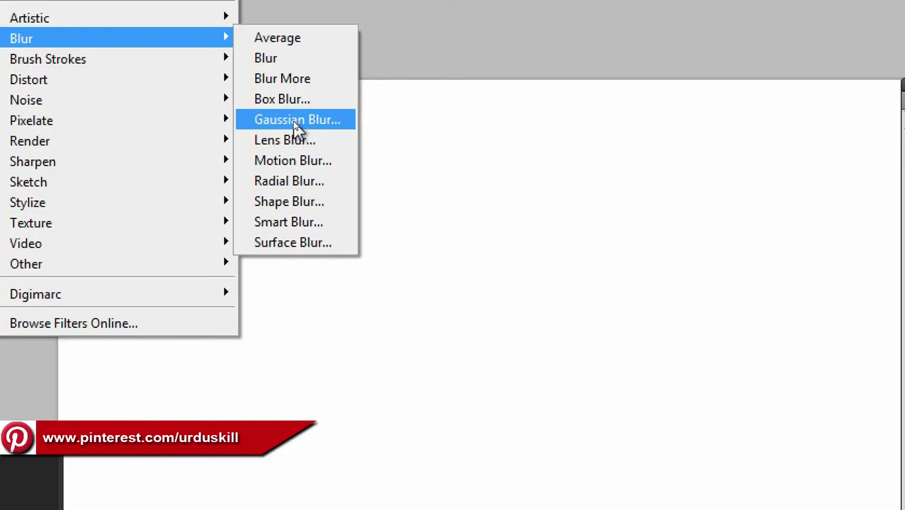
{"action": "left_click", "coordinate": [295, 122]}
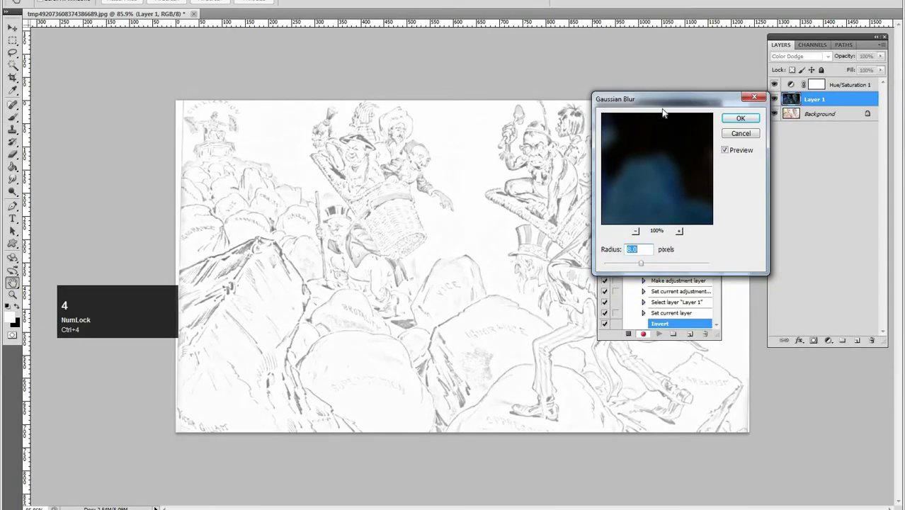
{"action": "left_click_drag", "start_coordinate": [662, 110], "coordinate": [464, 95]}
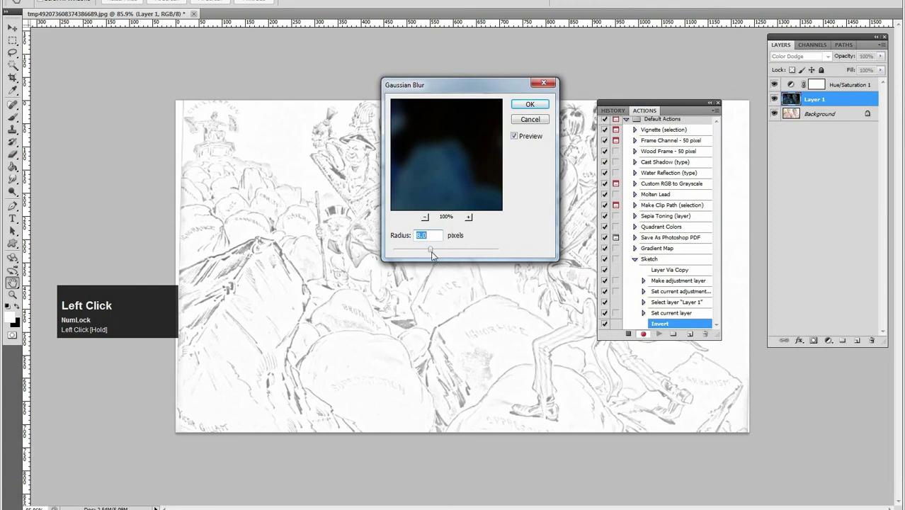
{"action": "mouse_move", "coordinate": [432, 252]}
{"action": "left_mouse_down"}
{"action": "mouse_move", "coordinate": [439, 253]}
{"action": "mouse_move", "coordinate": [428, 253]}
{"action": "left_mouse_up"}
{"action": "left_click", "coordinate": [529, 106]}
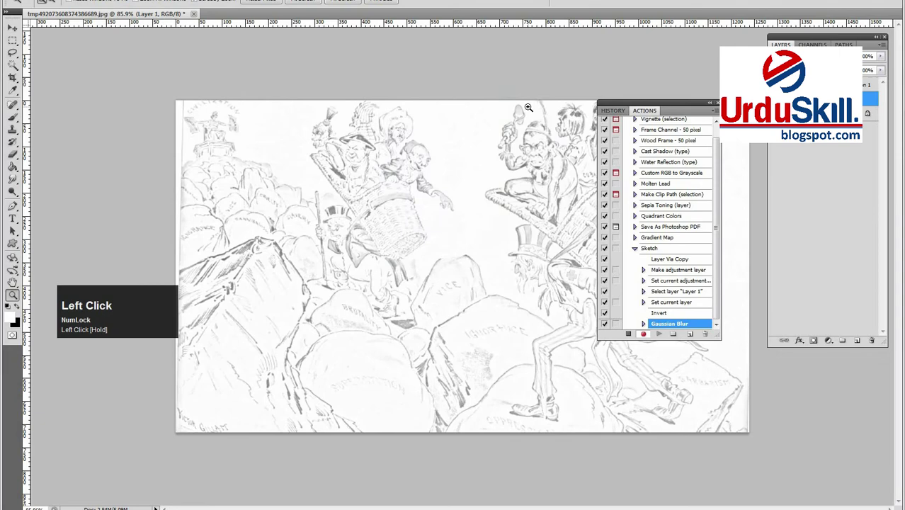
- Add a Levels adjustment layer above Layer 1 with input levels of 113, 0.85 and 250
{"action": "left_click", "coordinate": [828, 341]}
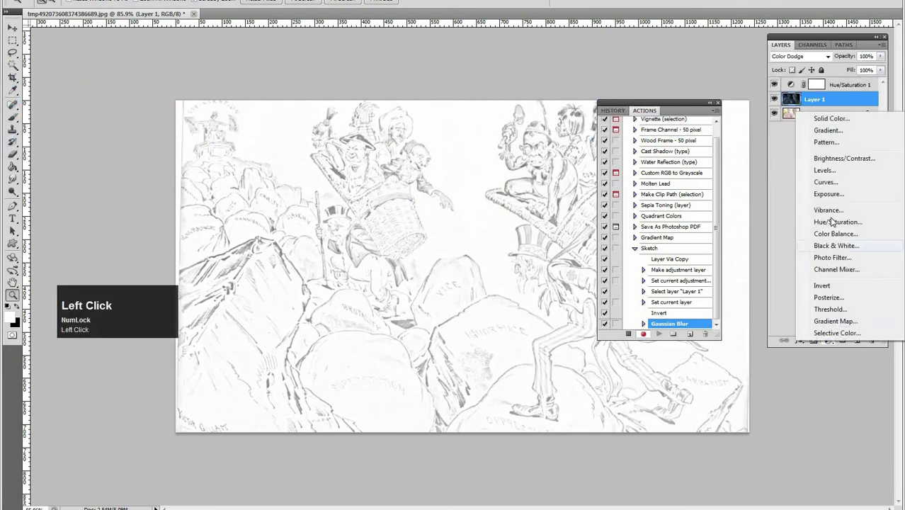
{"action": "left_click", "coordinate": [831, 174]}
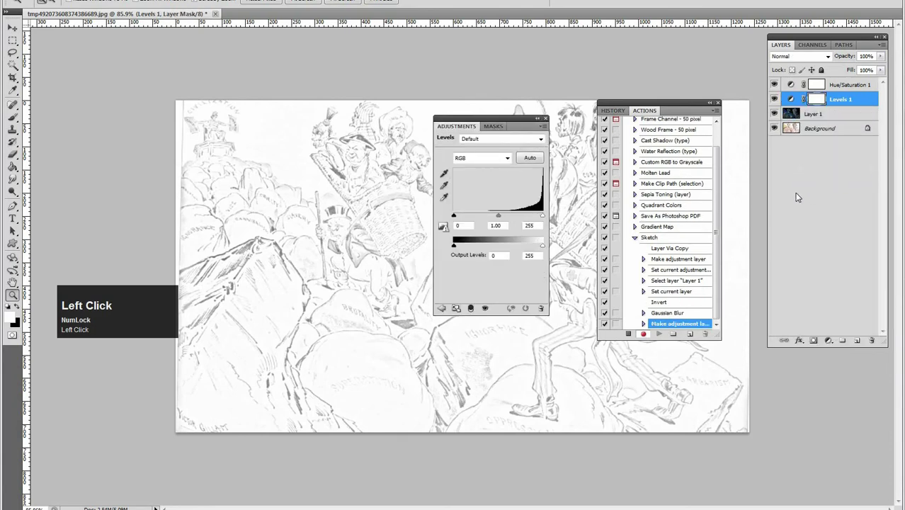
{"action": "left_click_drag", "start_coordinate": [509, 119], "coordinate": [454, 138]}
{"action": "left_click_drag", "start_coordinate": [401, 240], "coordinate": [440, 239]}
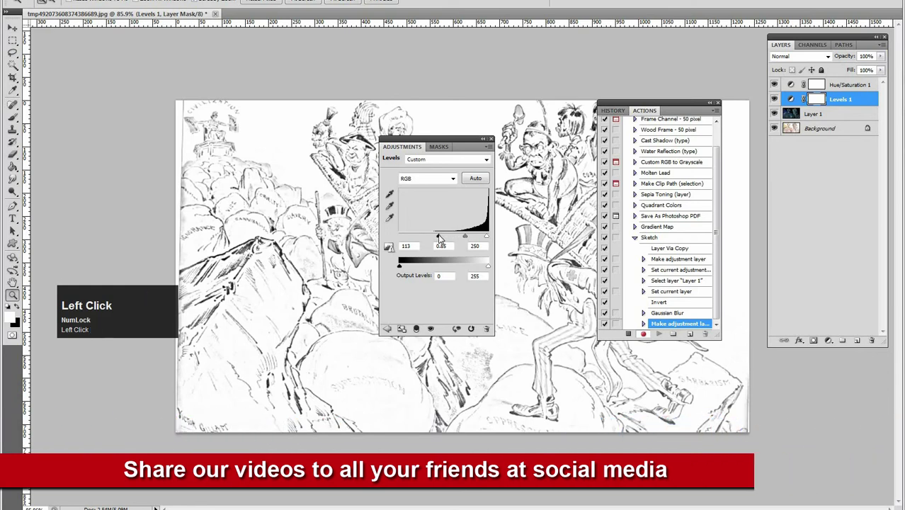
{"action": "left_click", "coordinate": [491, 138]}
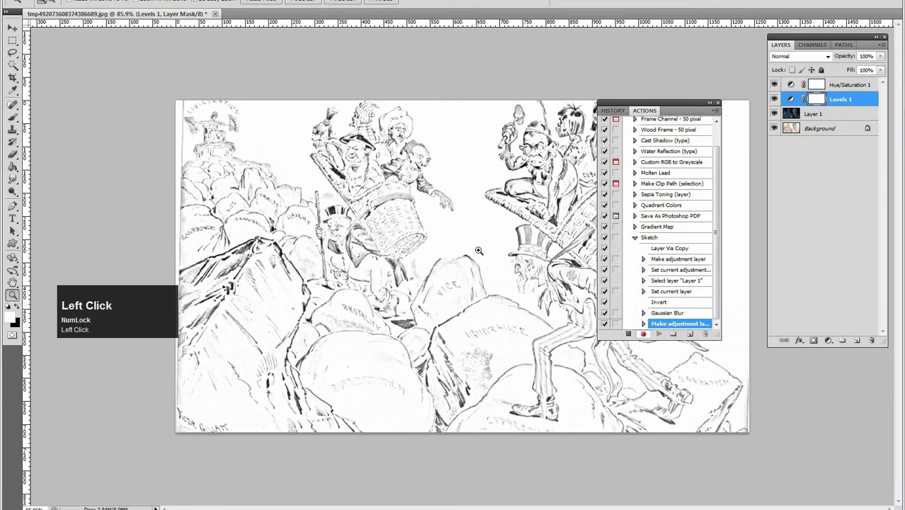
- Stop recording the Sketch action and view the image at 100% zoom
{"action": "key", "text": "space"}
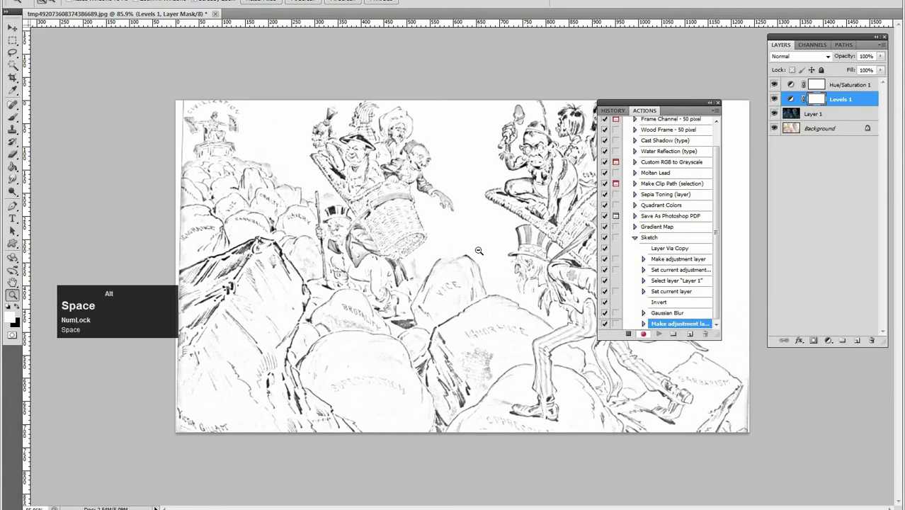
{"action": "left_click", "coordinate": [478, 250], "text": "alt"}
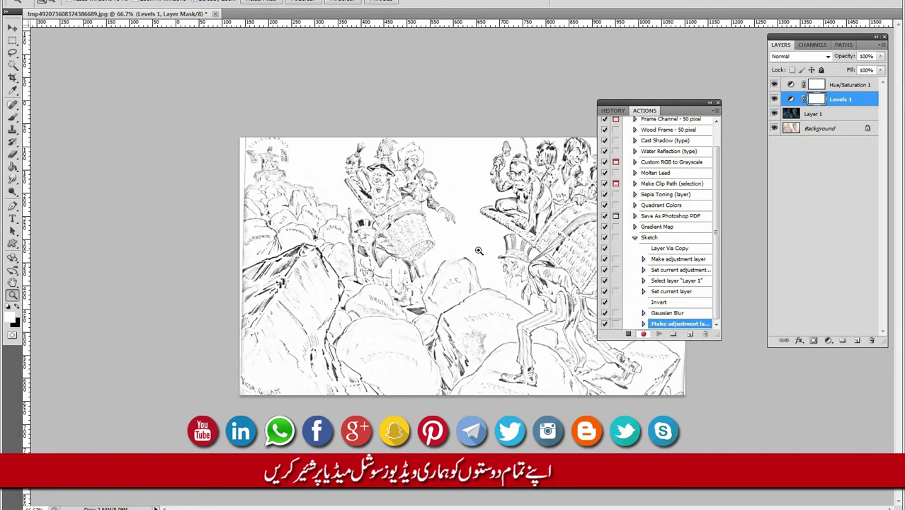
{"action": "left_click", "coordinate": [643, 334]}
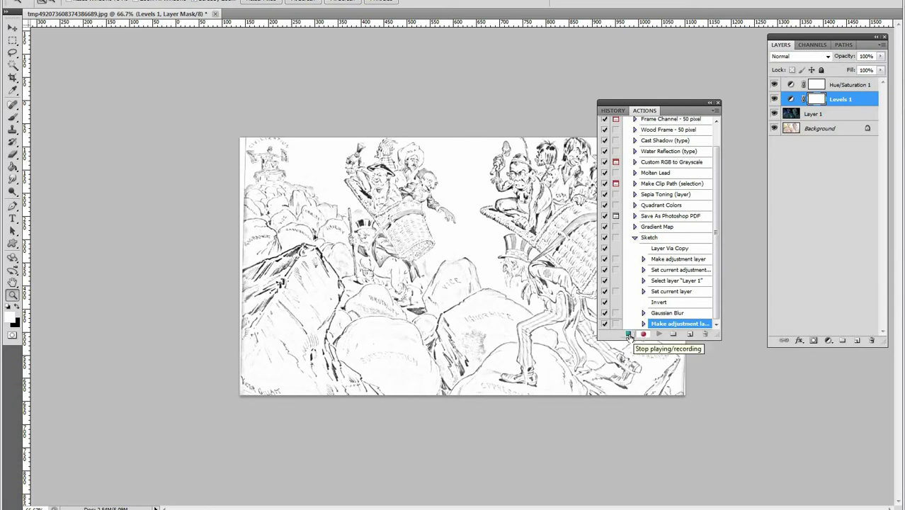
{"action": "left_click", "coordinate": [628, 334]}
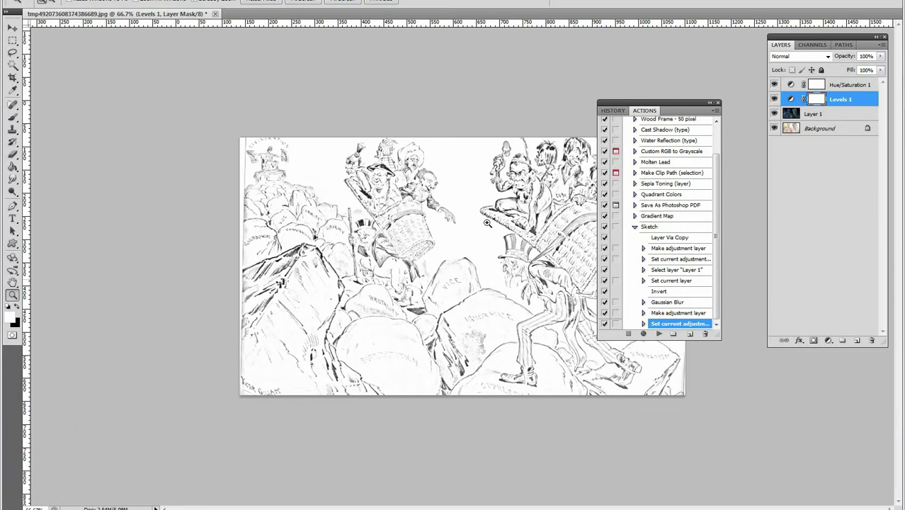
{"action": "left_click", "coordinate": [548, 259], "text": "ctrl"}
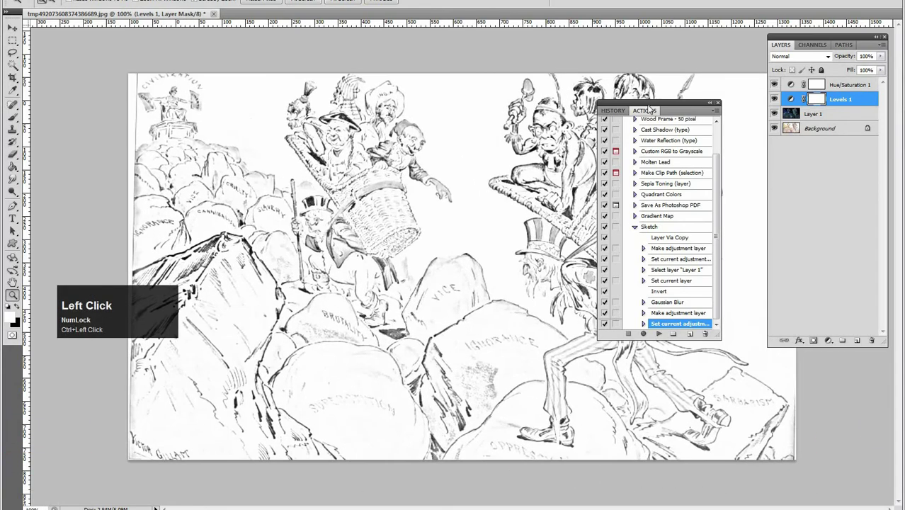
- Float the finished sketch's document window and minimize it to clear the workspace
{"action": "left_click_drag", "start_coordinate": [650, 108], "coordinate": [710, 131]}
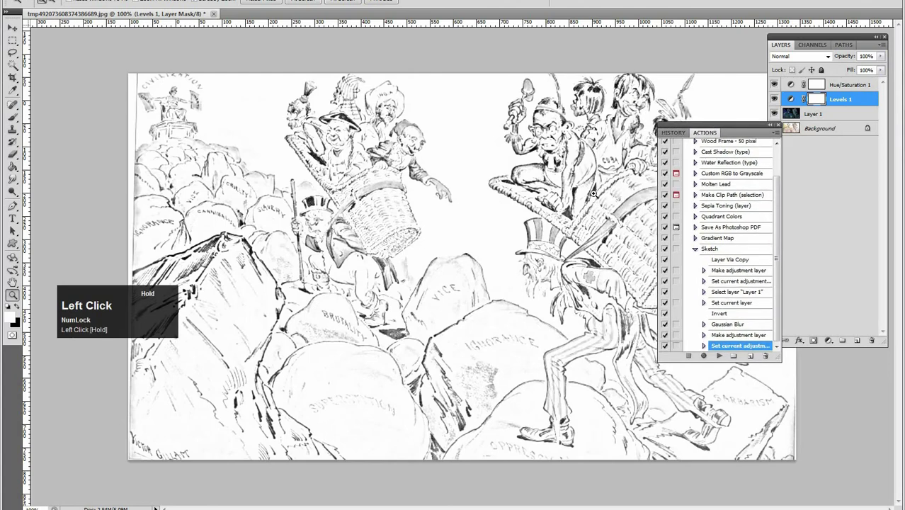
{"action": "left_click", "coordinate": [564, 216], "text": "alt"}
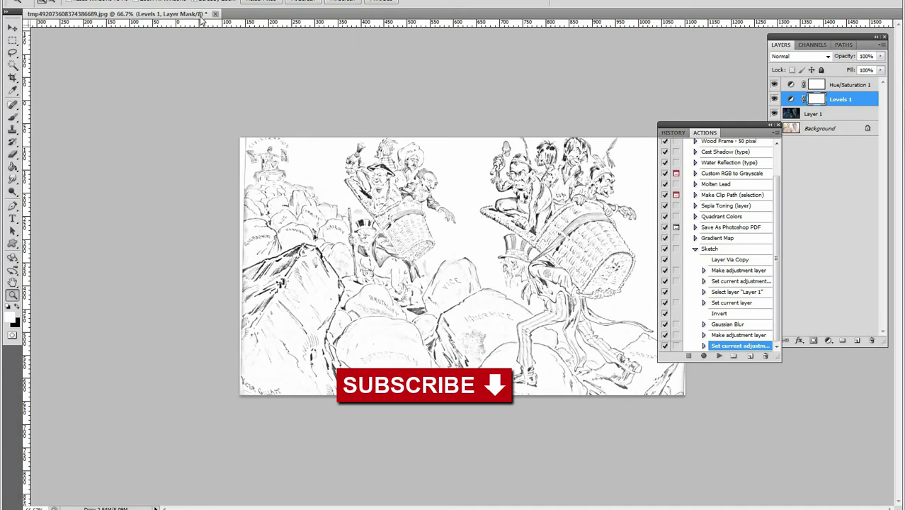
{"action": "left_click_drag", "start_coordinate": [382, 15], "coordinate": [379, 54]}
{"action": "mouse_move", "coordinate": [732, 48]}
{"action": "left_mouse_down"}
{"action": "mouse_move", "coordinate": [579, 81]}
{"action": "mouse_move", "coordinate": [732, 46]}
{"action": "left_mouse_up"}
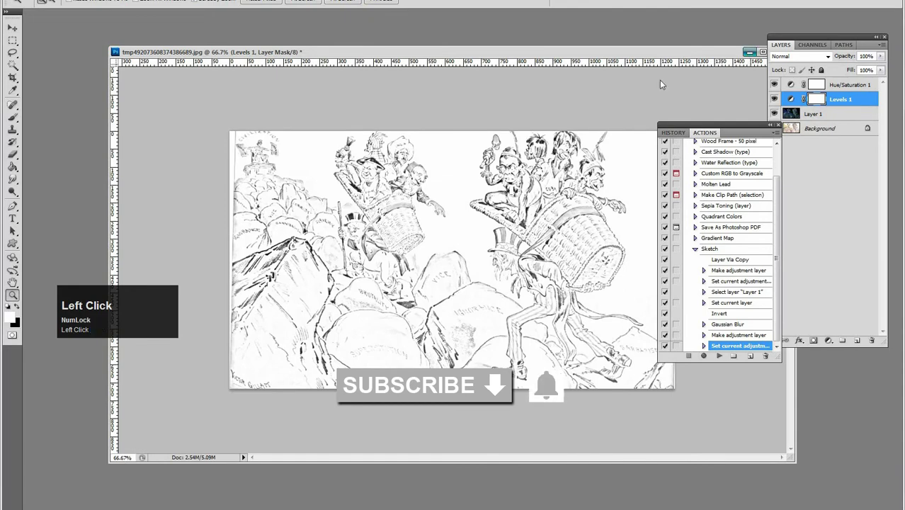
{"action": "left_click", "coordinate": [747, 52]}
- Open the four images in the first row of the Sketch folder together
{"action": "double_click", "coordinate": [421, 138]}
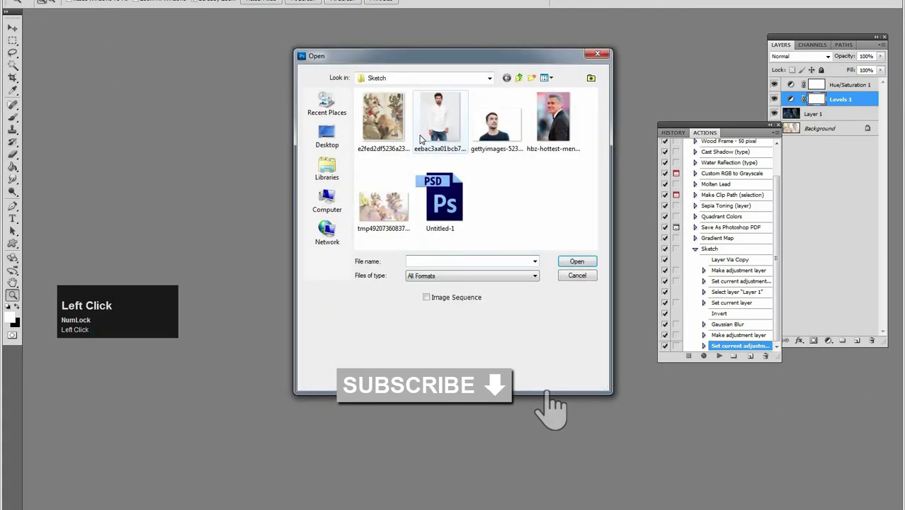
{"action": "left_click", "coordinate": [389, 129]}
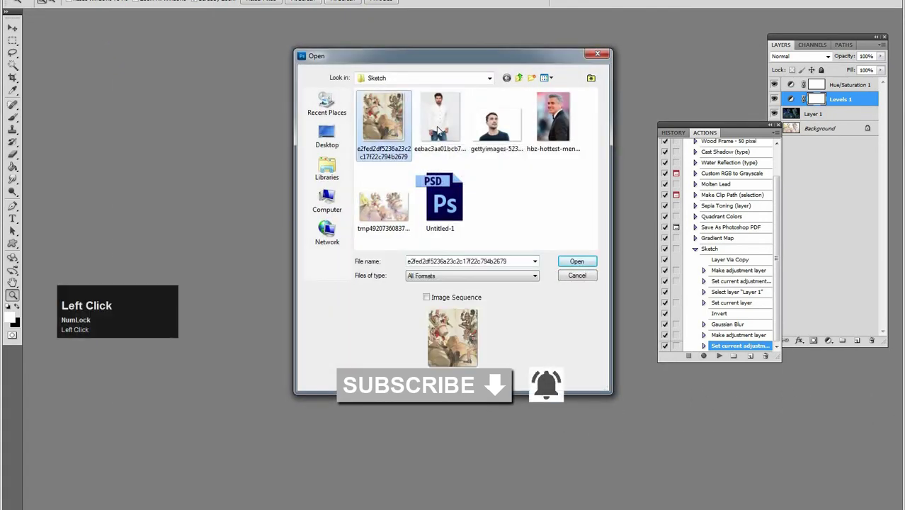
{"action": "left_click", "coordinate": [439, 121], "text": "ctrl"}
{"action": "left_click", "coordinate": [496, 120], "text": "ctrl"}
{"action": "left_click", "coordinate": [553, 121], "text": "ctrl"}
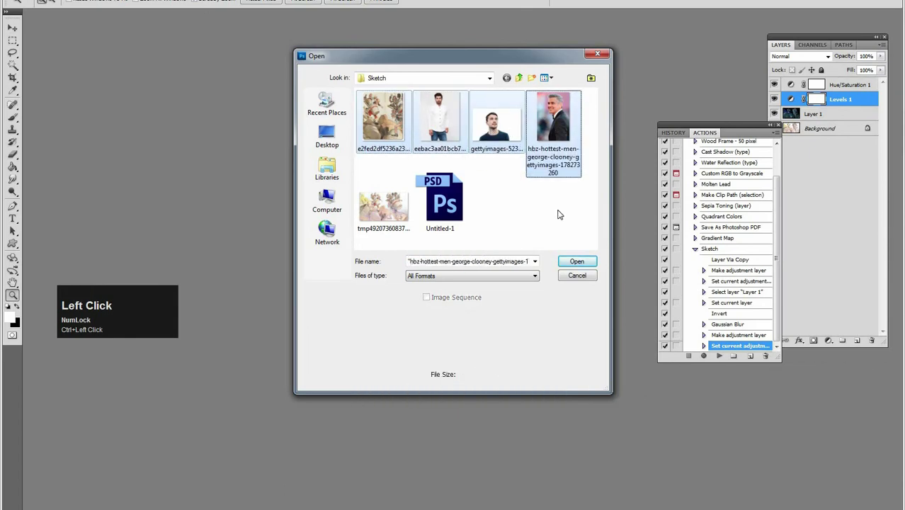
{"action": "left_click", "coordinate": [575, 262]}
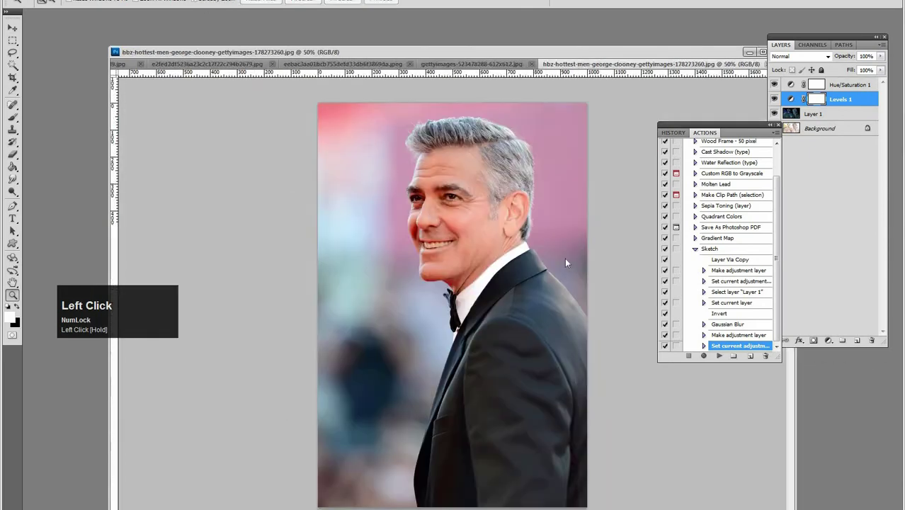
- Move the Actions panel beside the Layers panel and dock the floating image window as tabs in the workspace
{"action": "left_click_drag", "start_coordinate": [738, 126], "coordinate": [723, 106]}
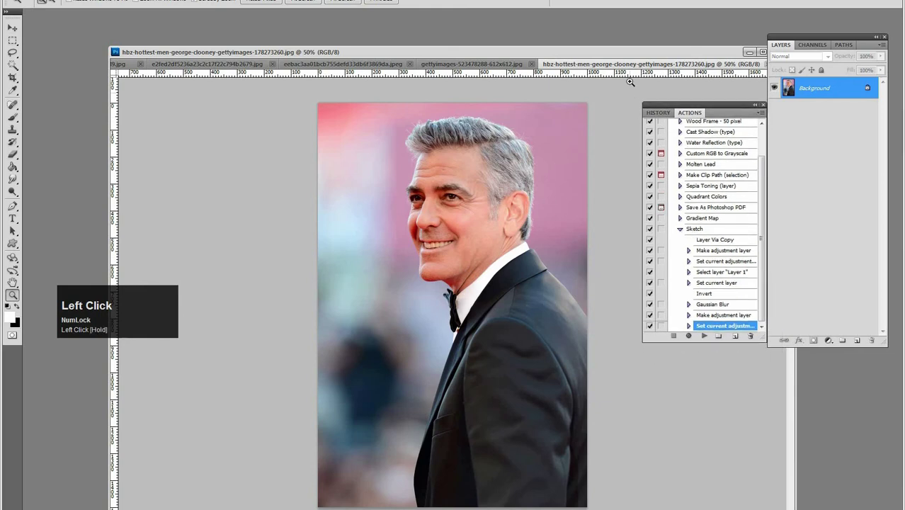
{"action": "left_click_drag", "start_coordinate": [634, 60], "coordinate": [615, 14]}
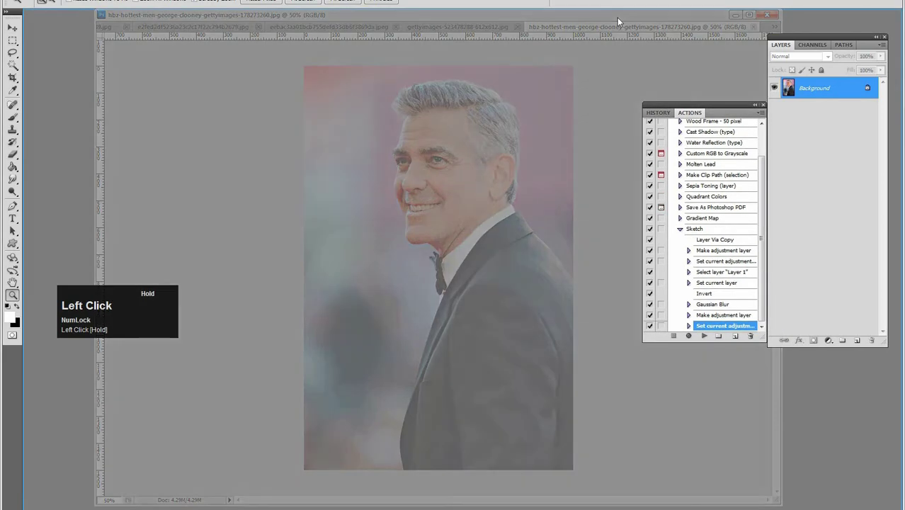
- Collapse the recorded steps of the Sketch action and play the action on the open portrait of the man in the tuxedo
{"action": "left_click", "coordinate": [680, 230]}
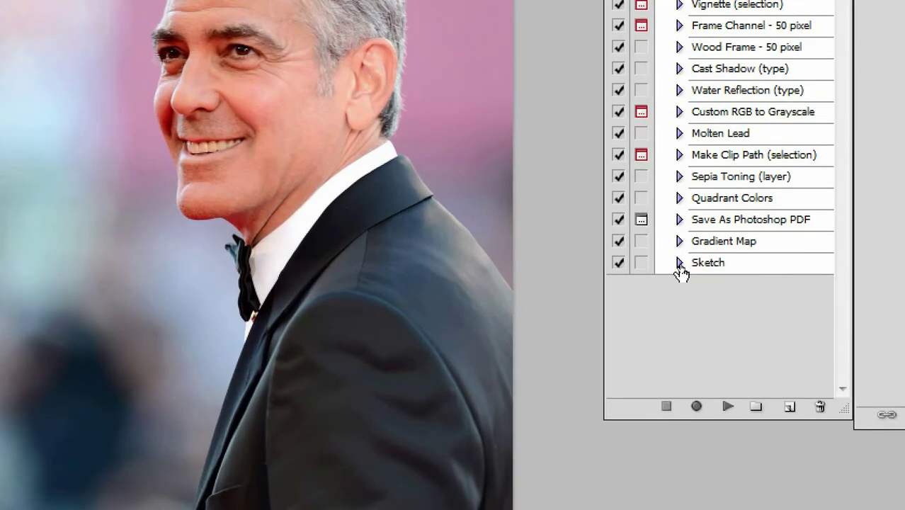
{"action": "left_click", "coordinate": [679, 264]}
{"action": "left_click", "coordinate": [680, 265]}
{"action": "left_click", "coordinate": [715, 266]}
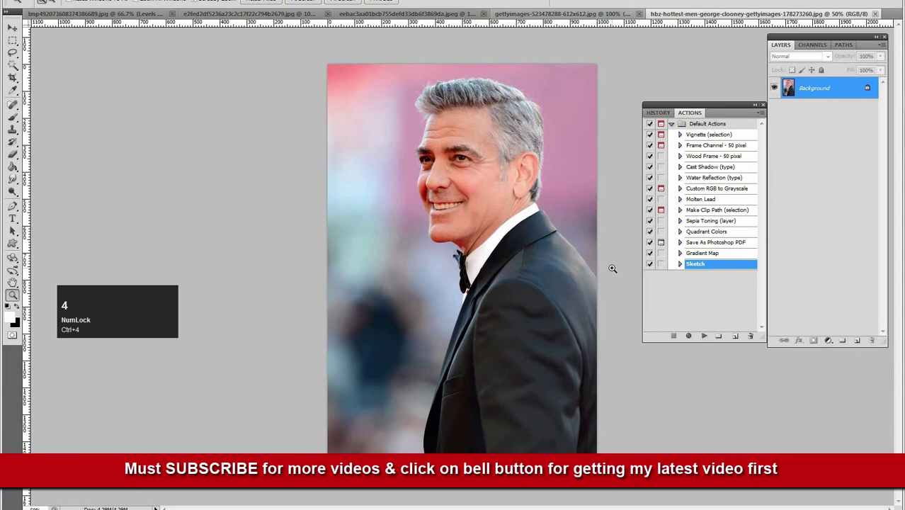
{"action": "left_click", "coordinate": [703, 336]}
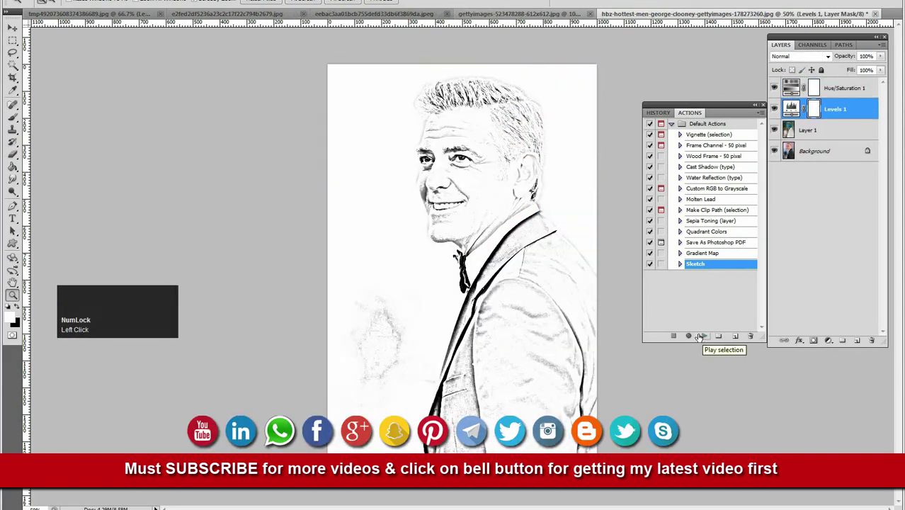
- Play the Sketch action on the three remaining color images: the gettyimages portrait, the white-shirt photo and the e2fed2df cartoon
{"action": "left_click", "coordinate": [516, 14]}
{"action": "left_click", "coordinate": [705, 337]}
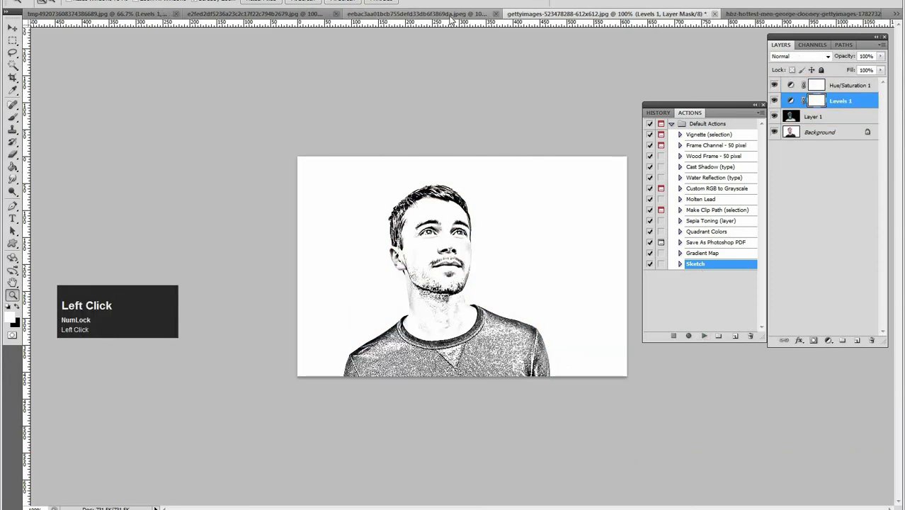
{"action": "left_click", "coordinate": [417, 14]}
{"action": "left_click", "coordinate": [704, 336]}
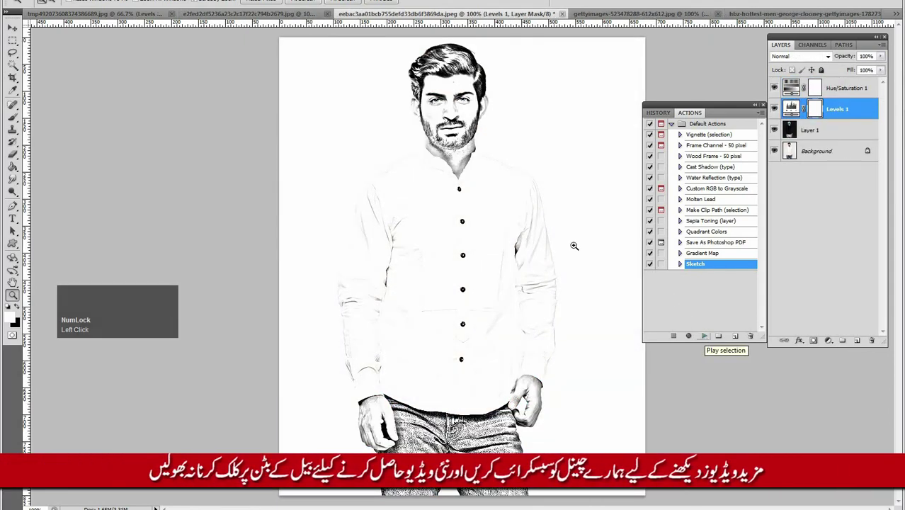
{"action": "left_click", "coordinate": [269, 15]}
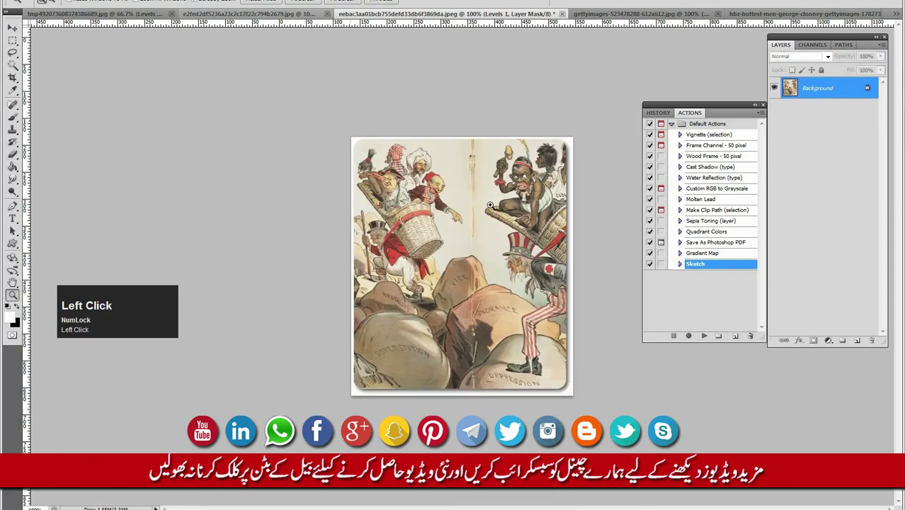
{"action": "left_click", "coordinate": [704, 337]}
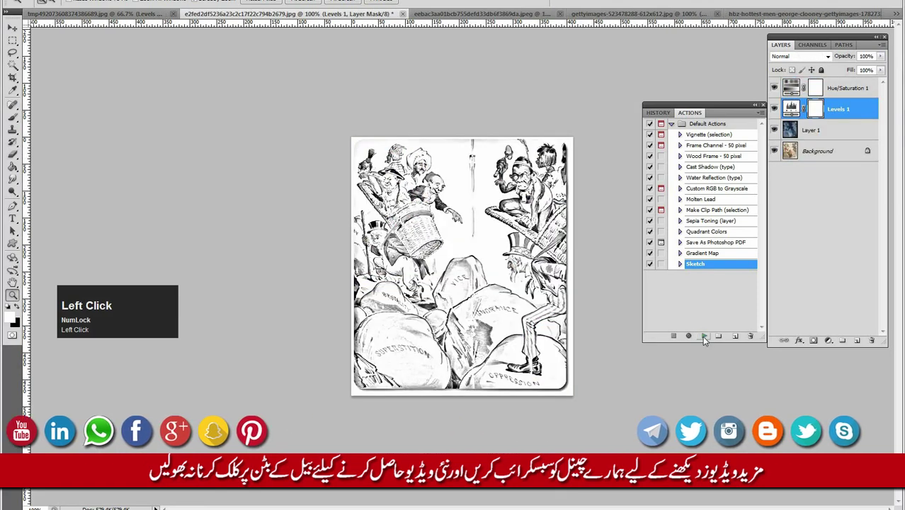
- Inspect the line detail of the e2fed2df cartoon sketch at 200% zoom
{"action": "left_click", "coordinate": [99, 15]}
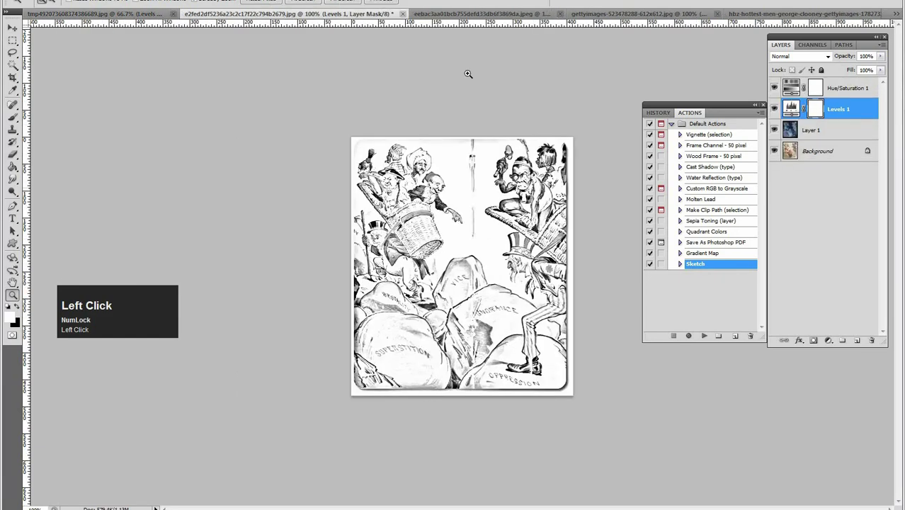
{"action": "key", "text": "ctrl+space"}
{"action": "left_click", "coordinate": [507, 268], "text": "ctrl"}
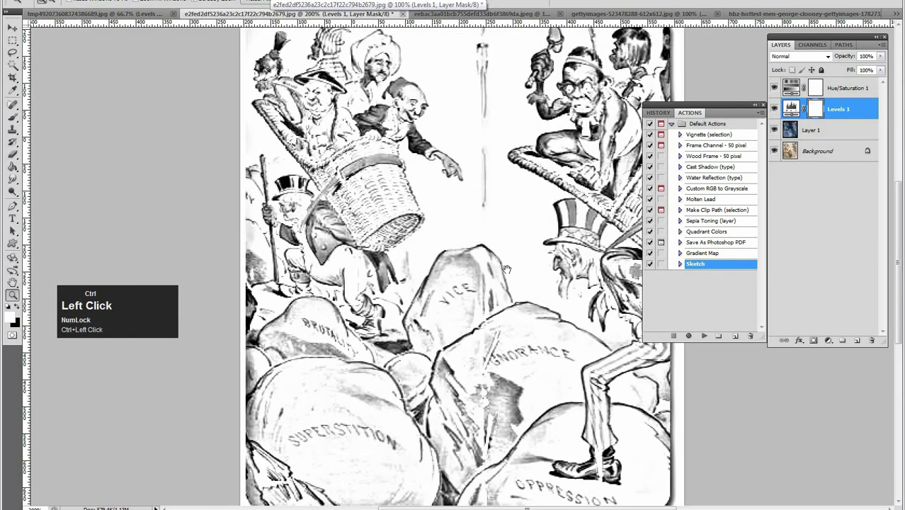
{"action": "left_click", "coordinate": [502, 265], "text": "alt"}
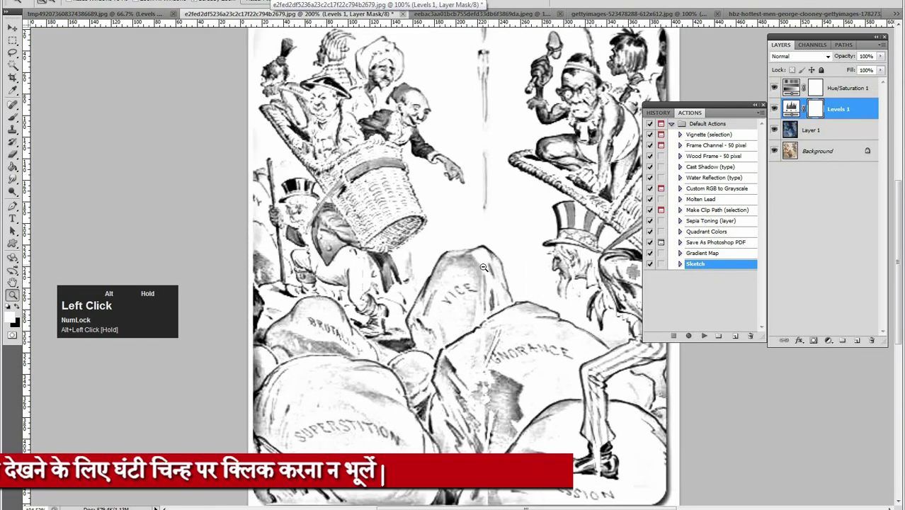